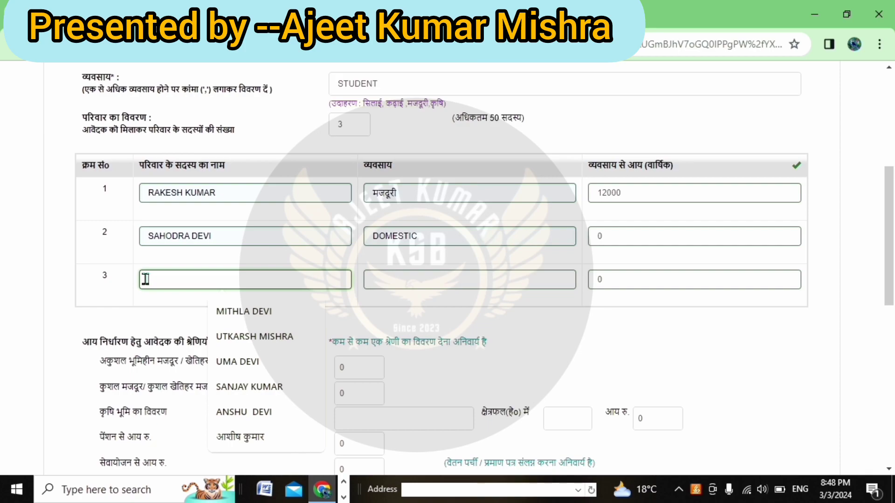
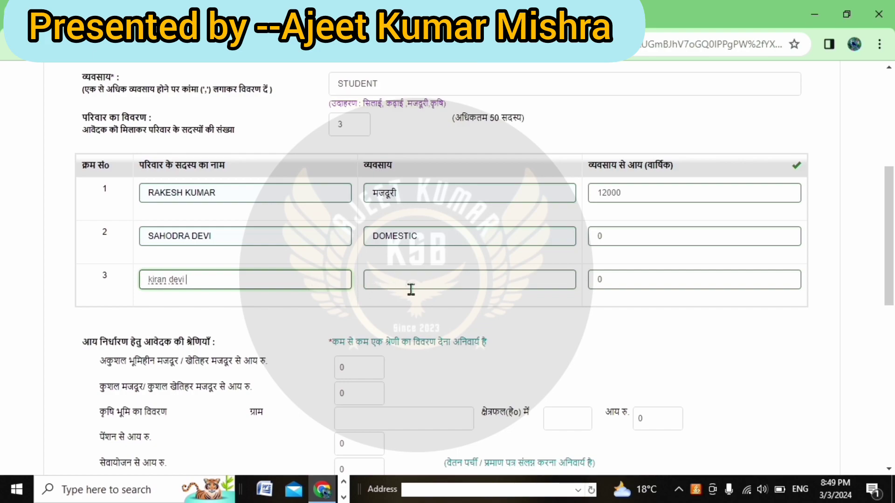
# - Enter the third family member's name with occupation STUDENT, and clear the 0 from the first income amount
pyautogui.click(381, 281)
pyautogui.click(459, 312)
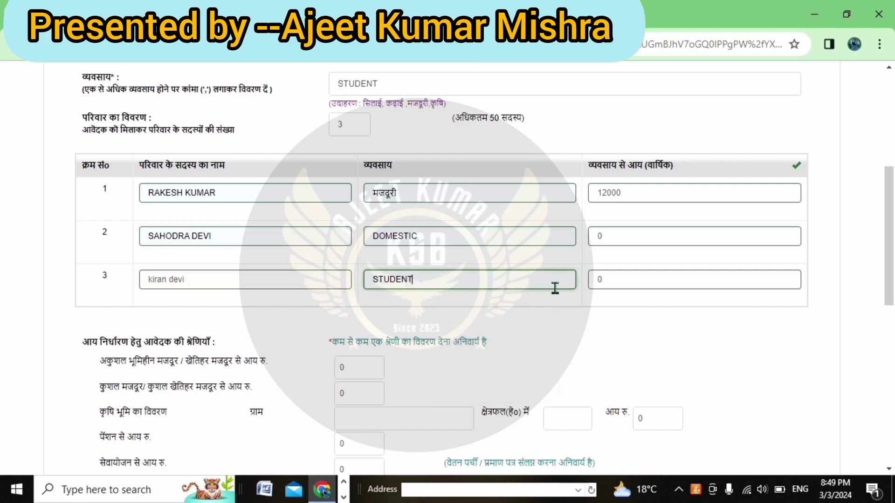
pyautogui.scroll(-4, 578, 293)
pyautogui.scroll(2, 556, 276)
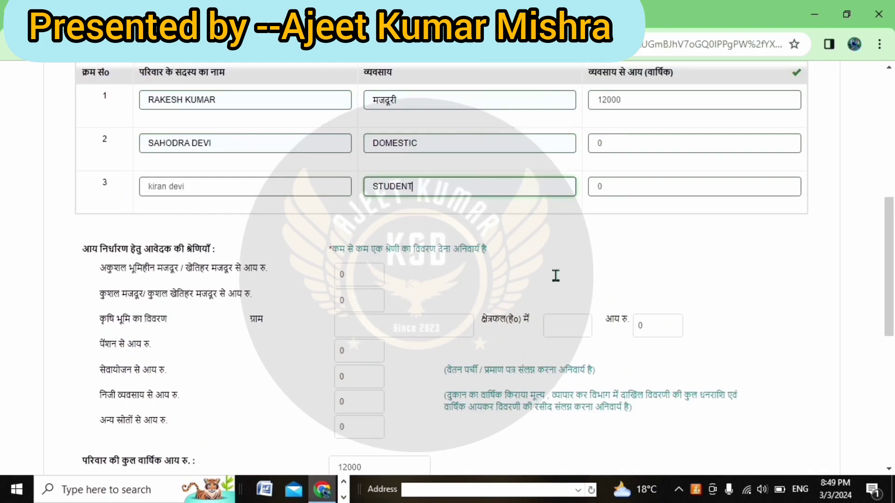
pyautogui.click(349, 278)
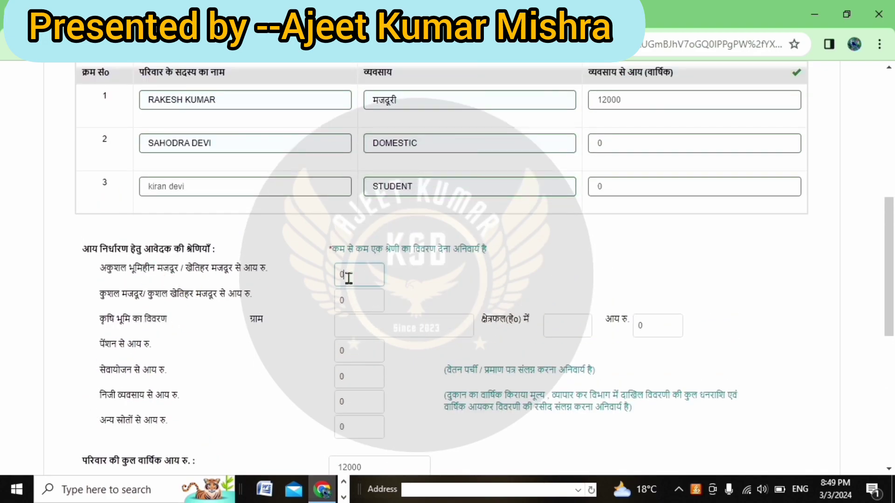
pyautogui.press('BackSpace')
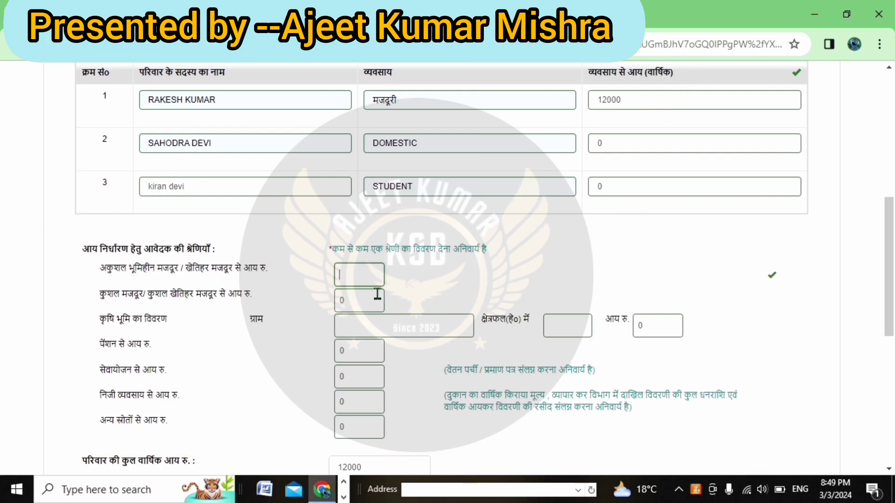
# - Fill the unskilled labourer income amount with 12000 from autofill
pyautogui.click(347, 277)
pyautogui.click(380, 343)
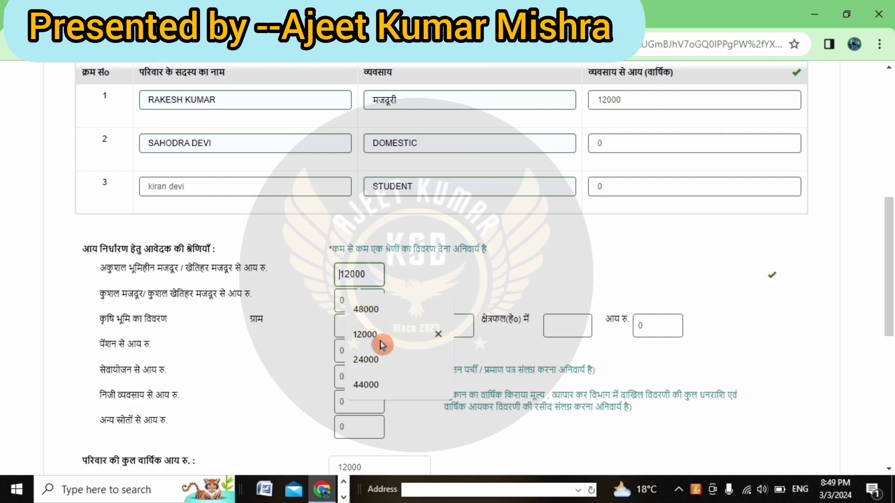
pyautogui.scroll(-4, 528, 252)
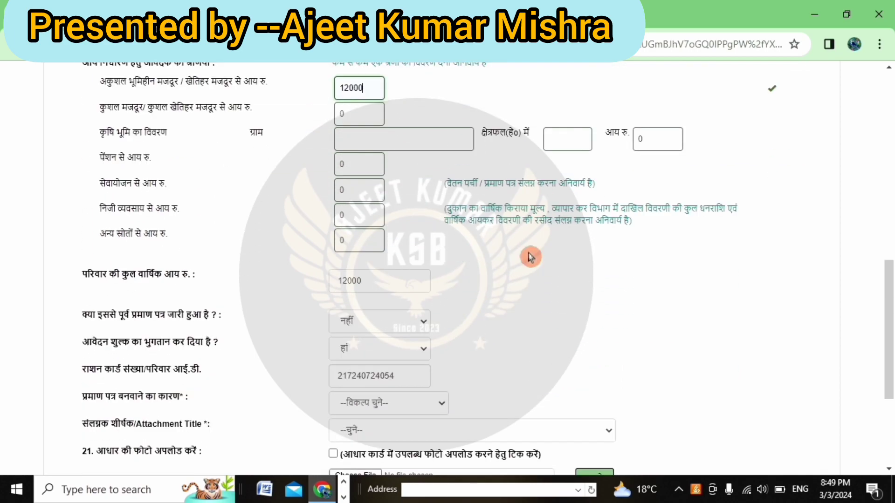
pyautogui.scroll(-2, 530, 257)
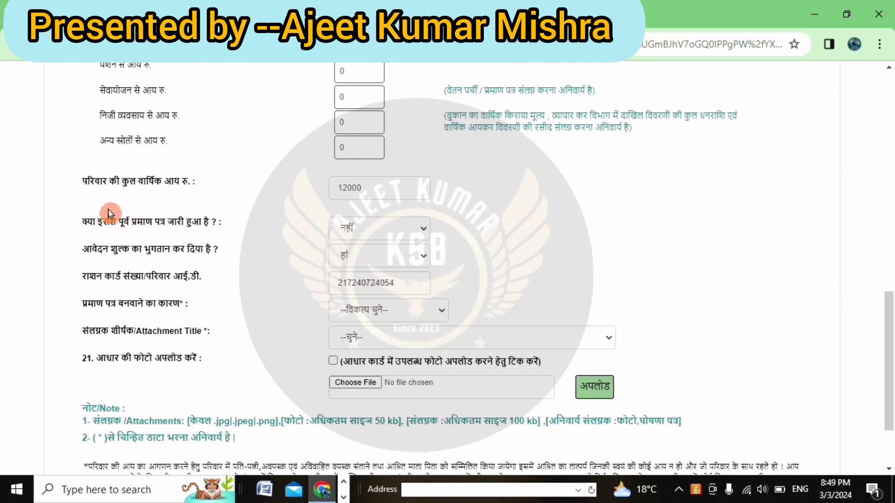
pyautogui.scroll(2, 110, 213)
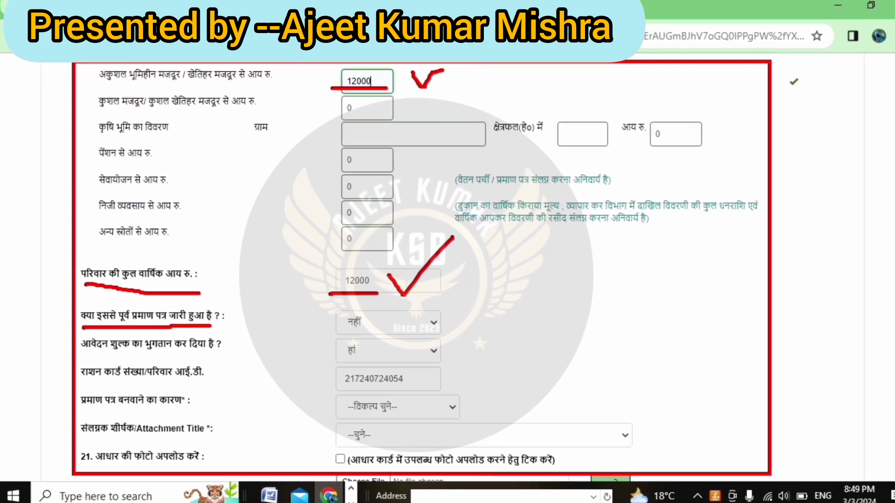
# - Keep previous certificate issued as नहीं and set fee paid to नहीं
pyautogui.click(363, 335)
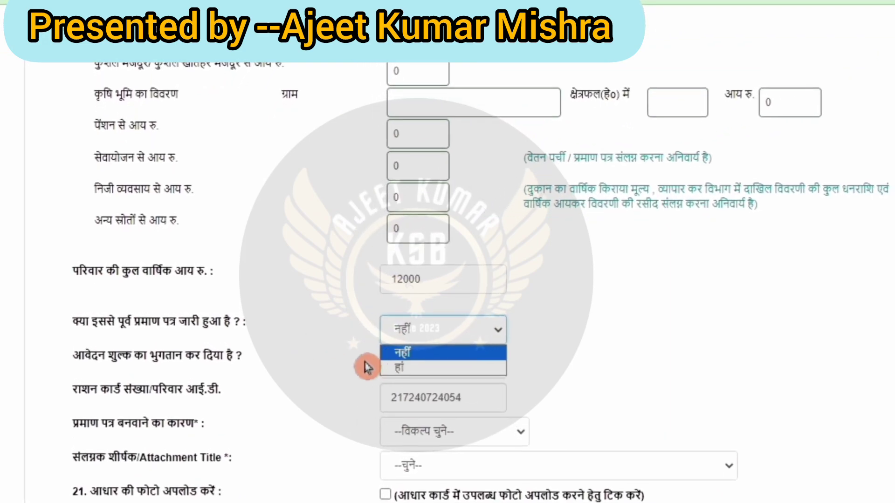
pyautogui.click(408, 375)
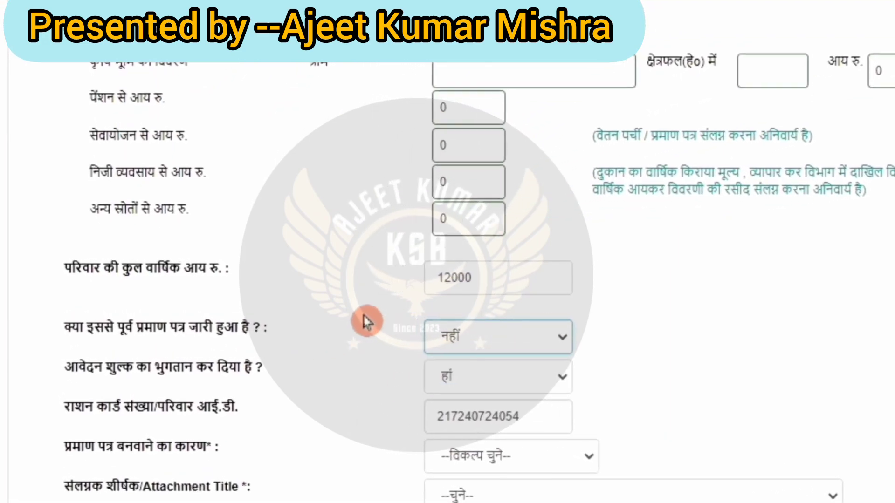
pyautogui.click(501, 342)
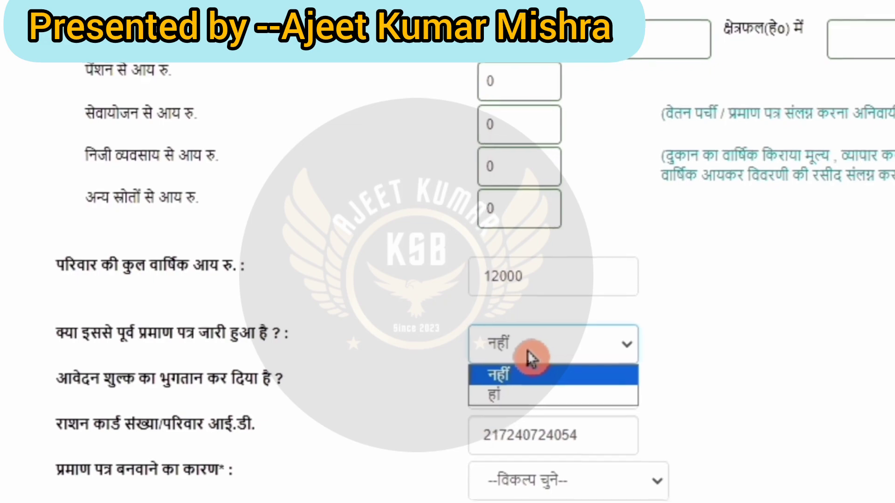
pyautogui.click(530, 382)
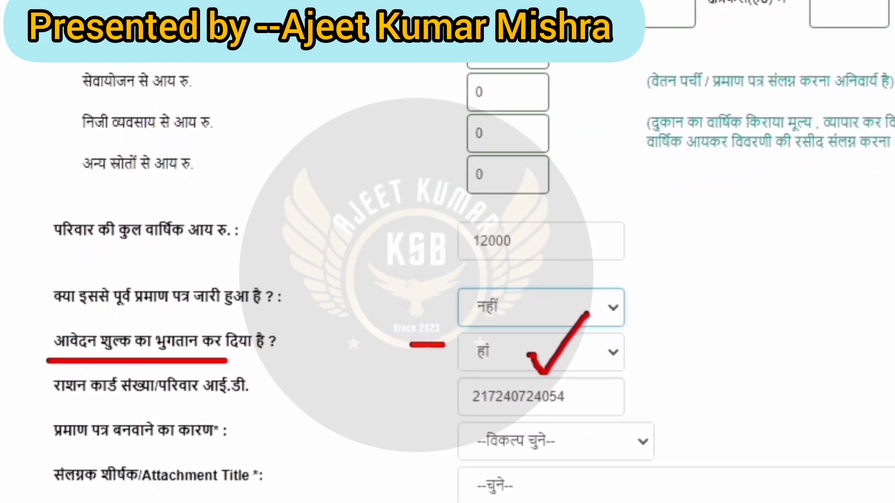
pyautogui.click(552, 351)
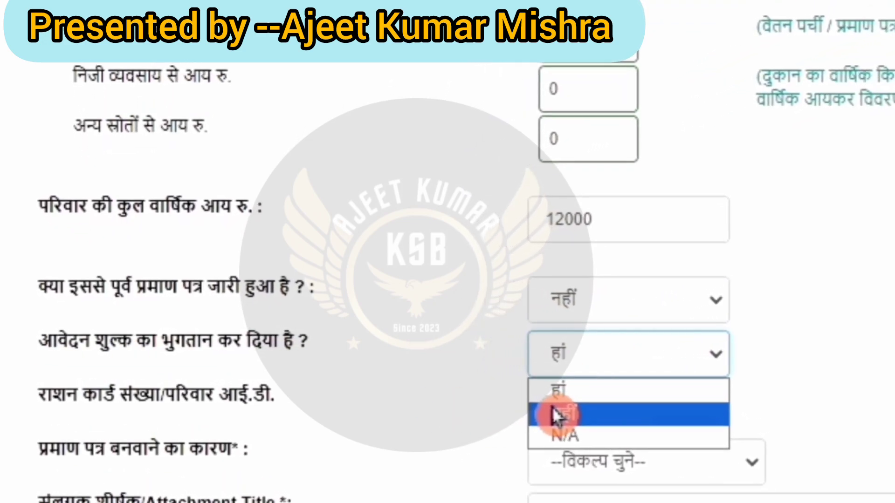
pyautogui.click(529, 412)
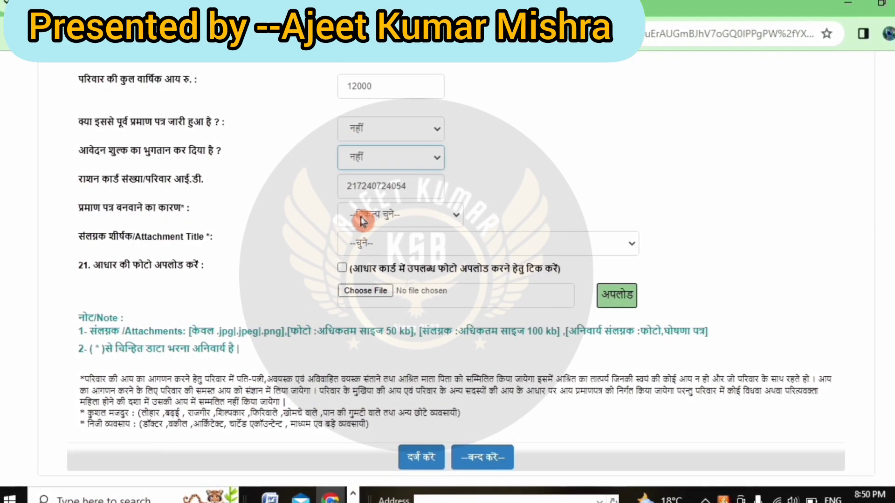
# - Set the certificate reason to अन्य and switch to Hindi for the description विकलांग पेंशन के लिए
pyautogui.click(360, 215)
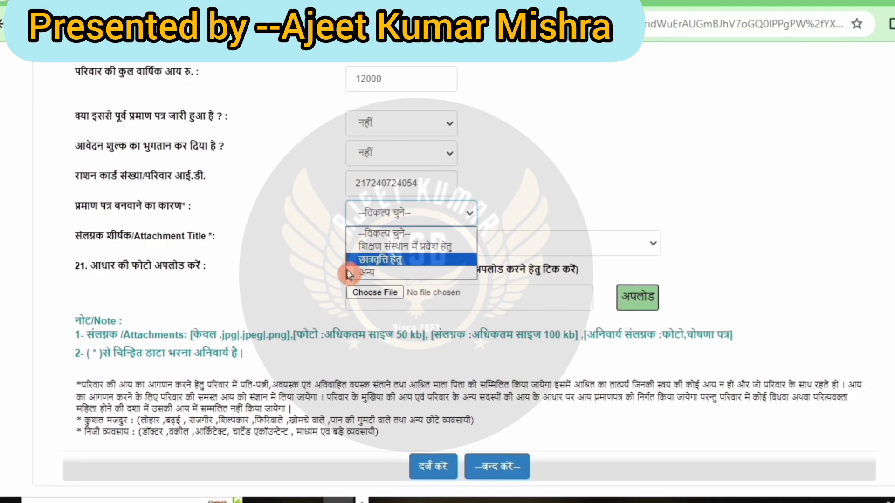
pyautogui.click(368, 274)
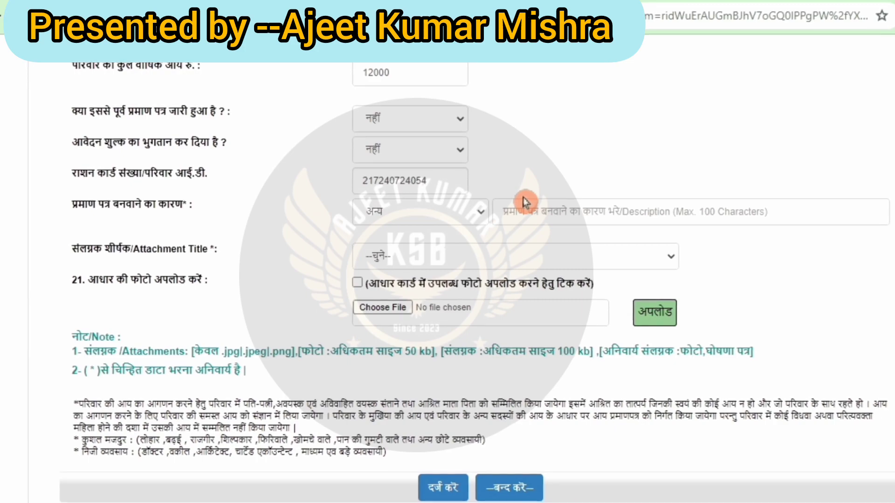
pyautogui.click(526, 202)
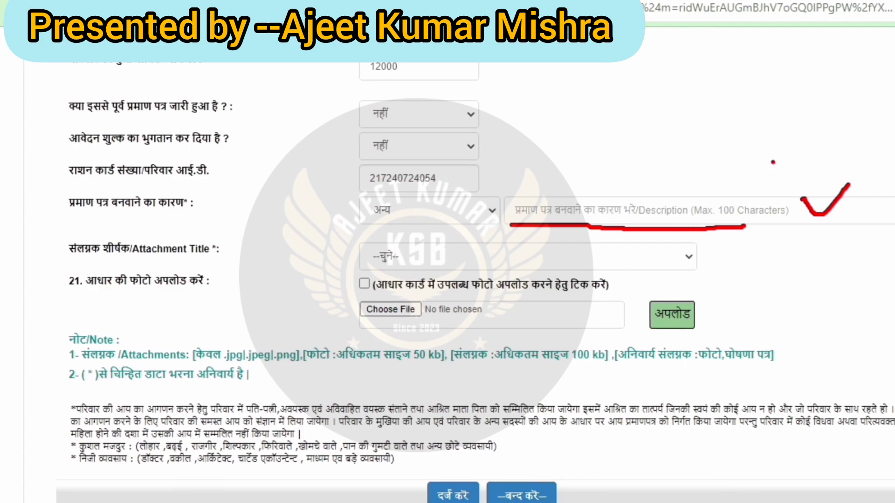
pyautogui.click(543, 204)
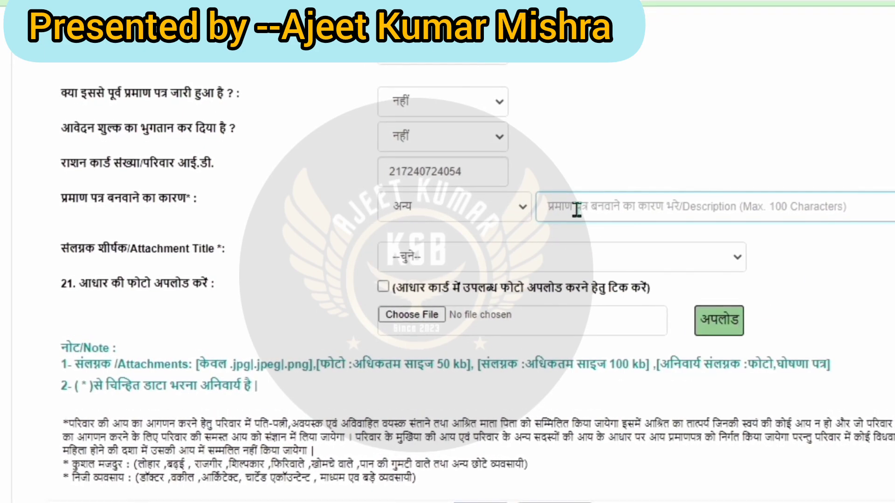
pyautogui.click(559, 210)
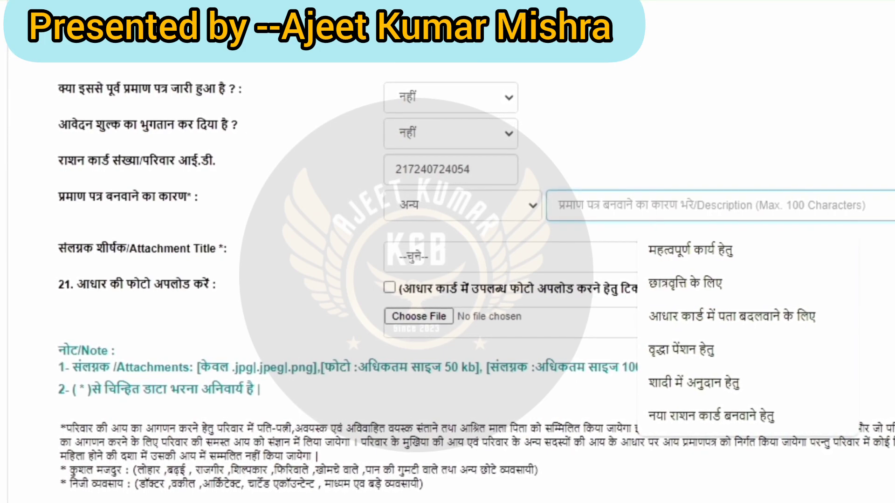
pyautogui.press('super+space')
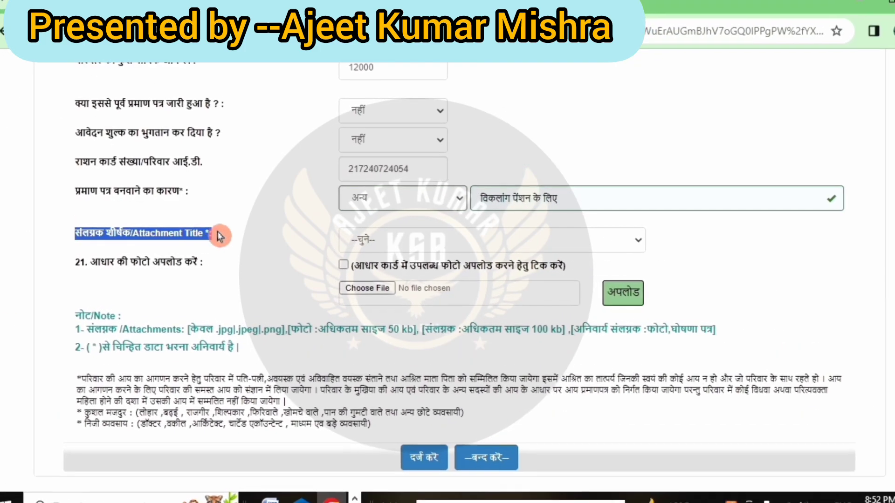
# - Attach the applicant's photo from Downloads under attachment title फोटो
pyautogui.click(379, 244)
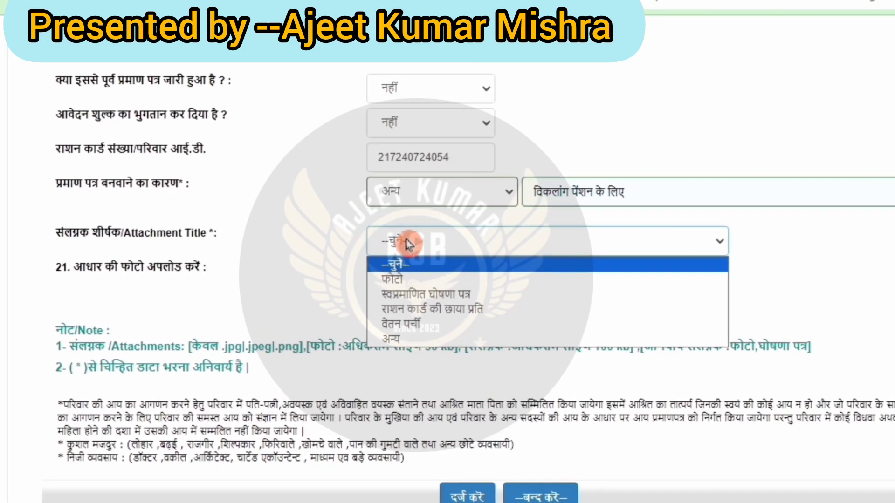
pyautogui.click(416, 285)
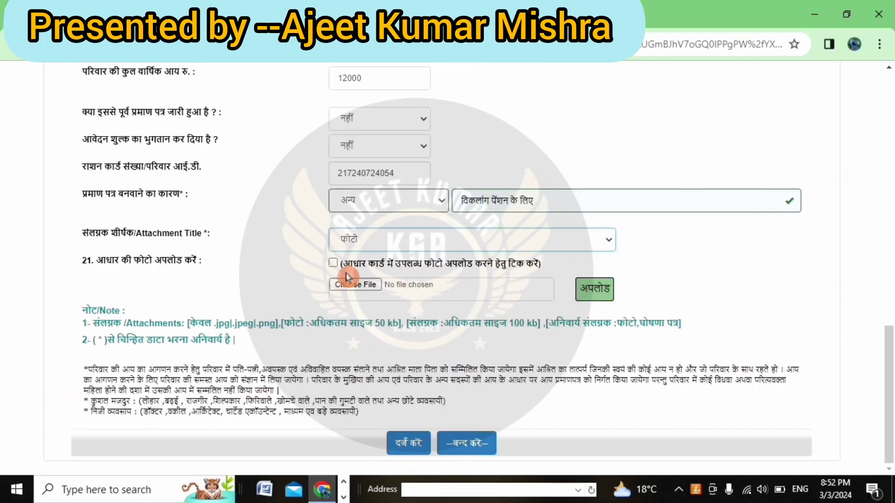
pyautogui.click(370, 280)
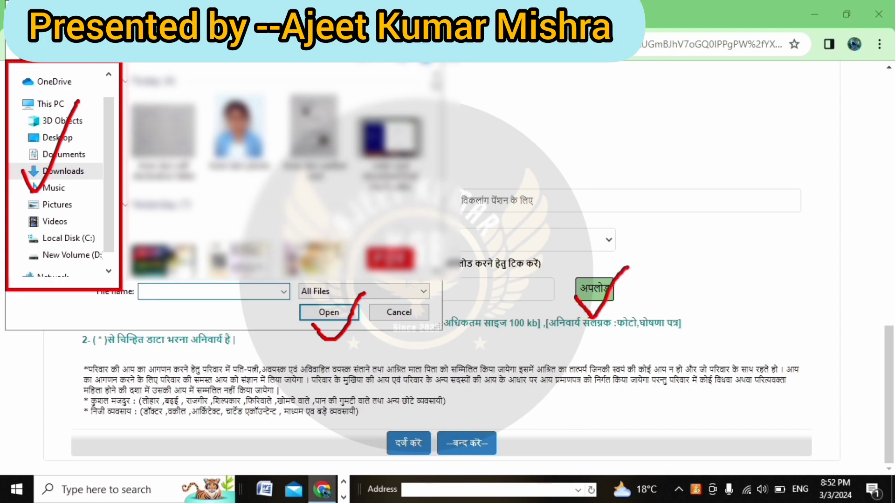
pyautogui.click(240, 112)
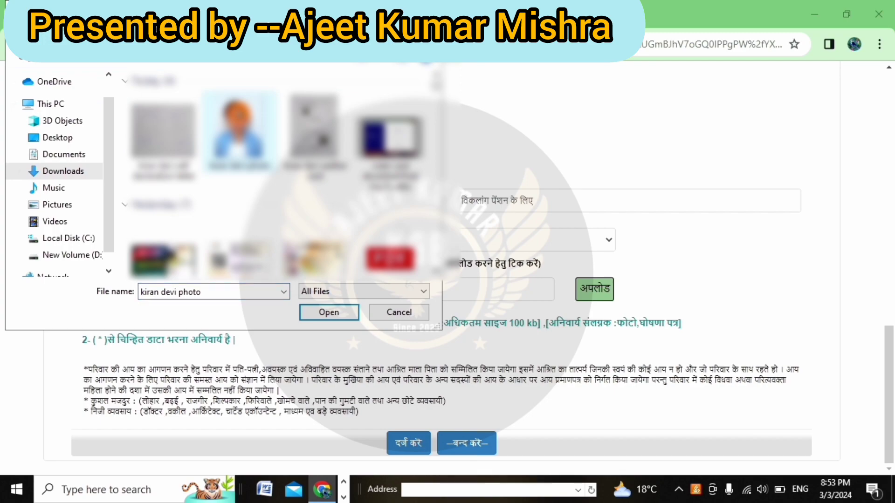
pyautogui.click(322, 313)
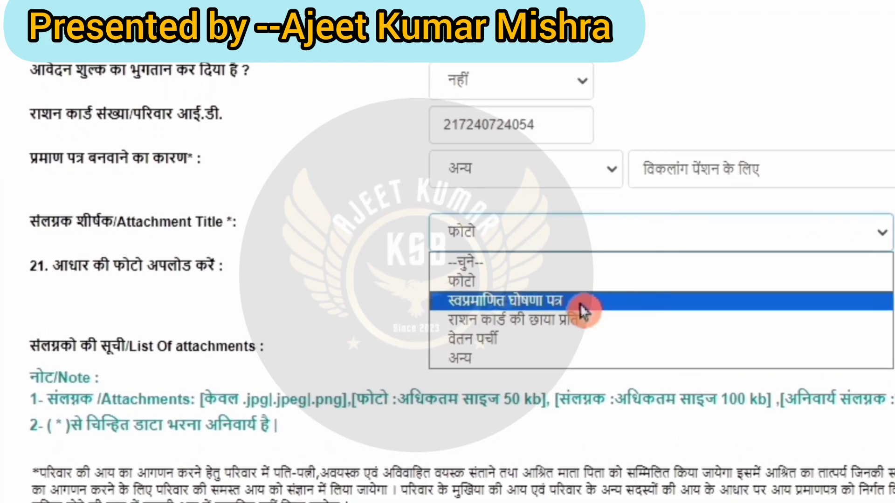
# - Upload the self-declaration letter under attachment title स्वप्रमाणित घोषणा पत्र
pyautogui.click(581, 304)
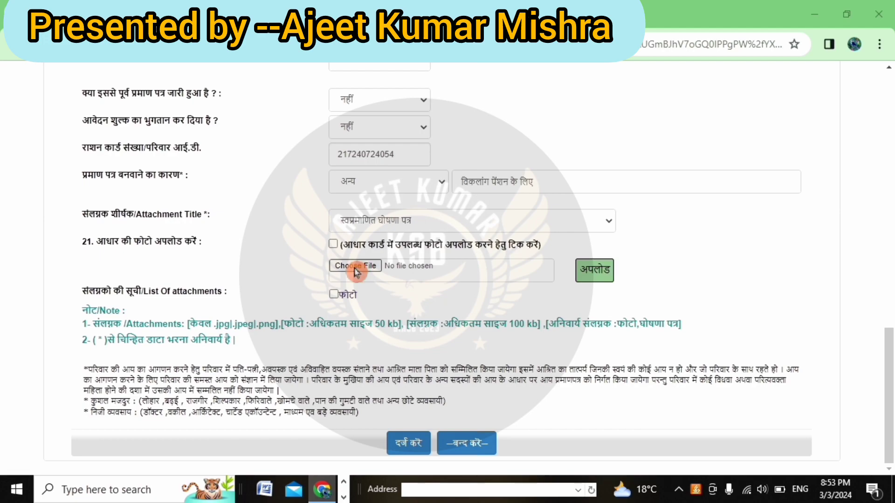
pyautogui.click(355, 268)
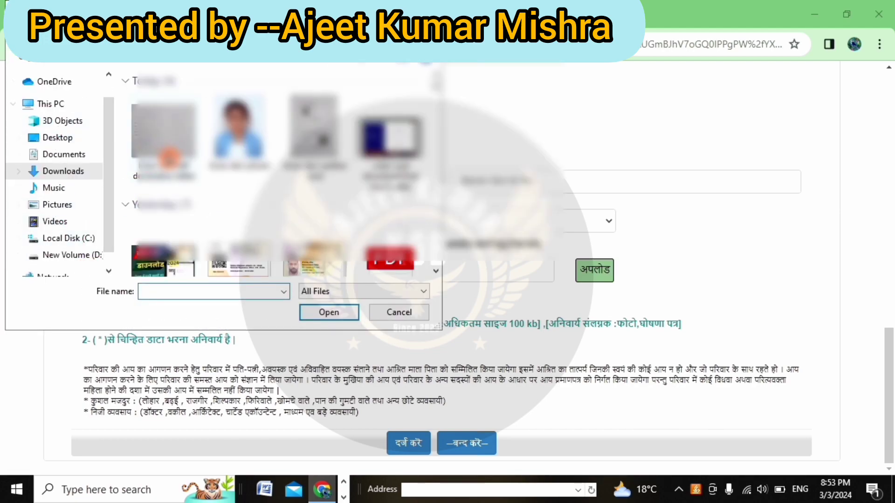
pyautogui.click(163, 132)
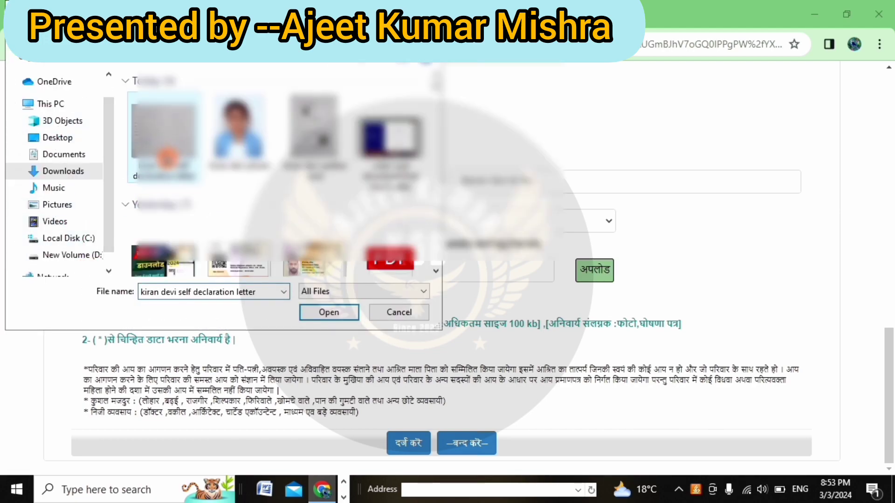
pyautogui.click(321, 313)
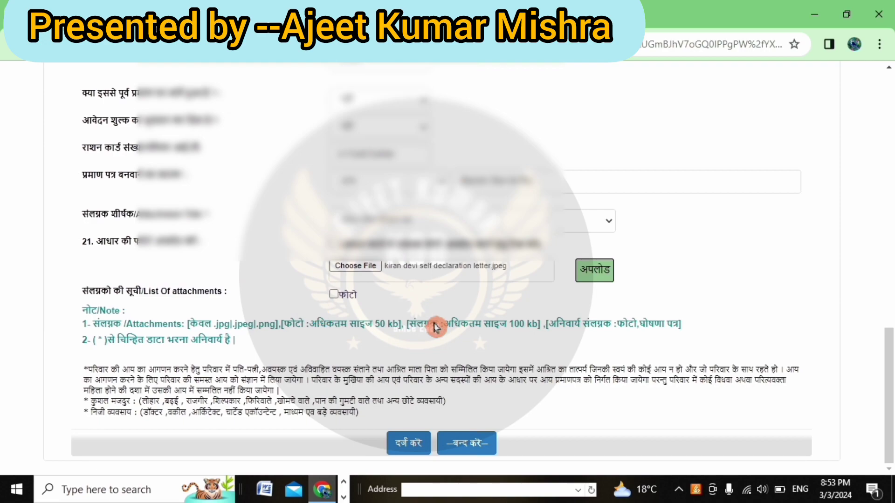
pyautogui.click(591, 278)
# - Upload the Aadhaar card image with title type अन्य and title 'aadhar card'
pyautogui.click(353, 212)
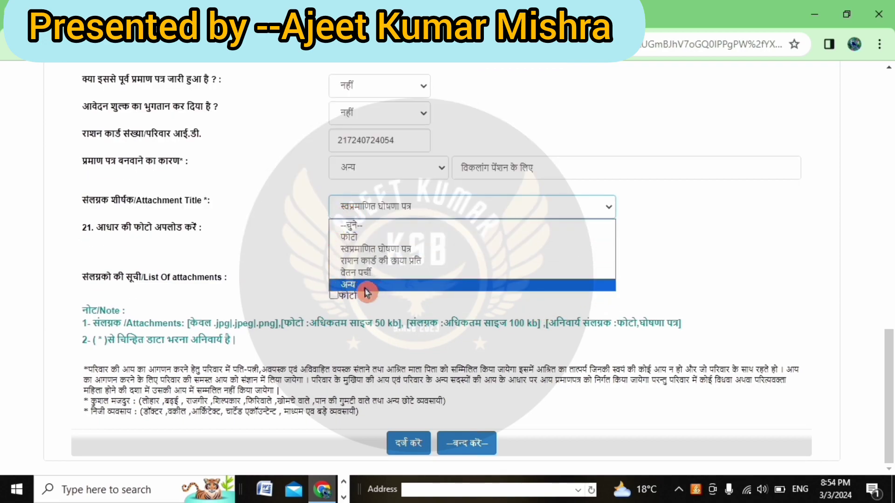
pyautogui.click(363, 285)
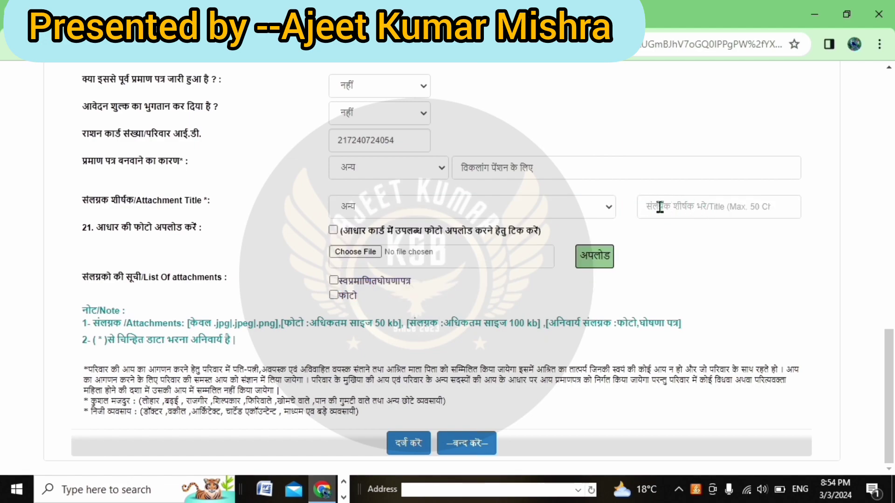
pyautogui.click(656, 208)
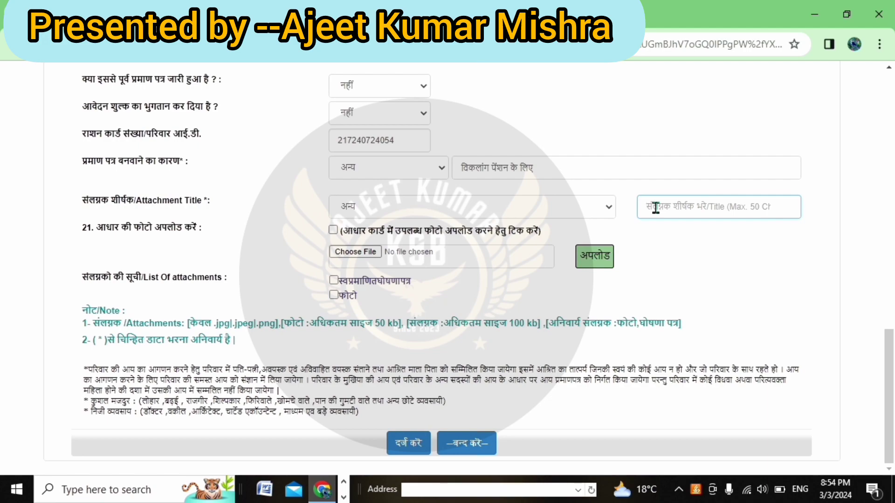
pyautogui.write('aadhar')
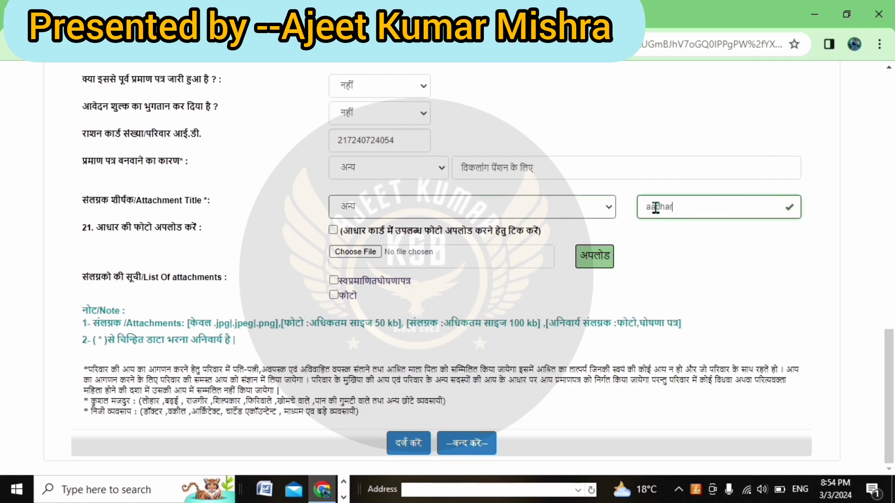
pyautogui.write(' card')
pyautogui.click(711, 243)
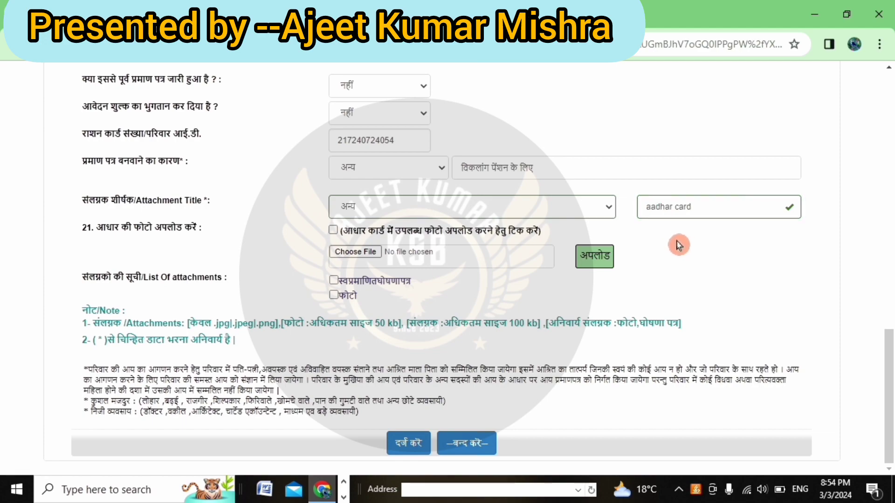
pyautogui.click(342, 255)
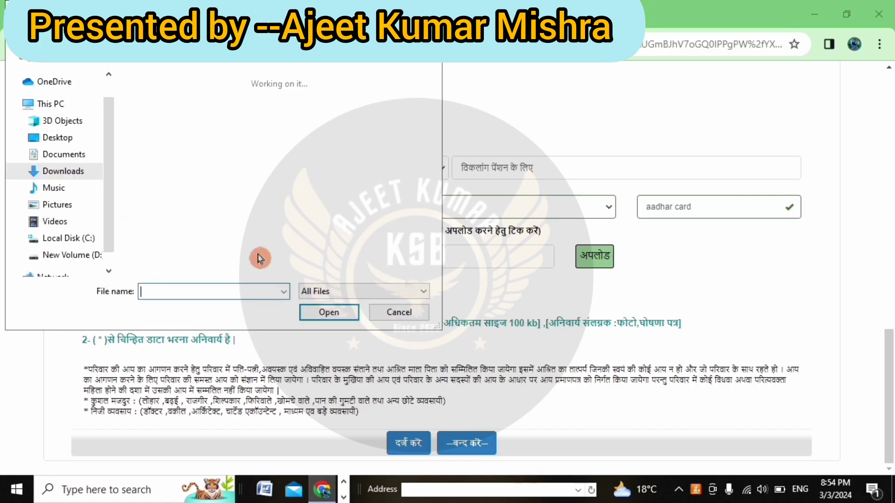
pyautogui.click(90, 171)
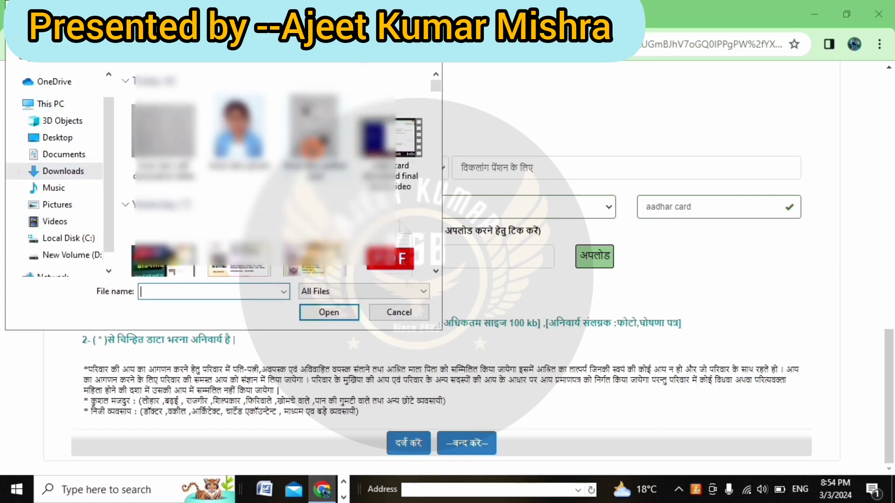
pyautogui.click(312, 145)
pyautogui.click(343, 313)
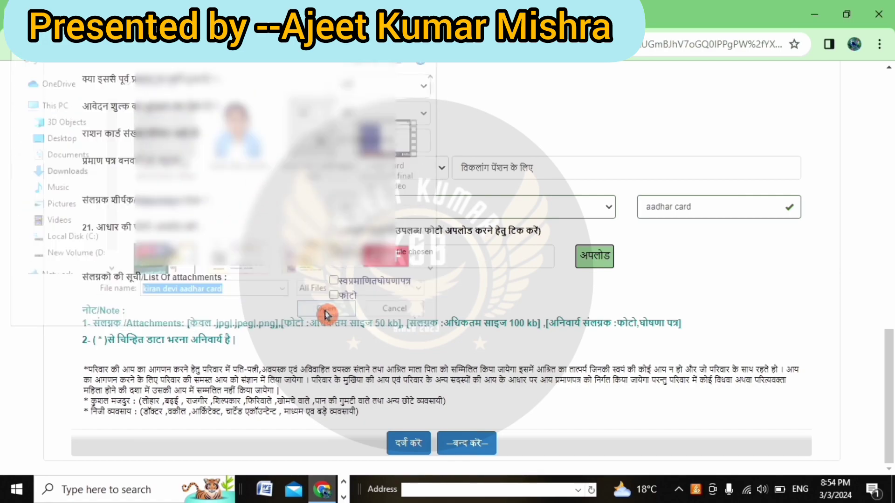
pyautogui.click(601, 257)
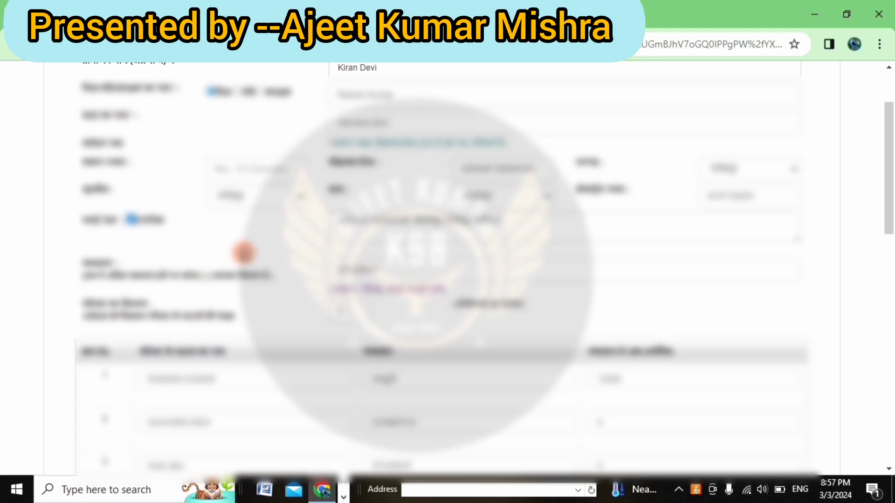
# - Submit the completed income certificate application with दर्ज करें
pyautogui.scroll(-15, 308, 257)
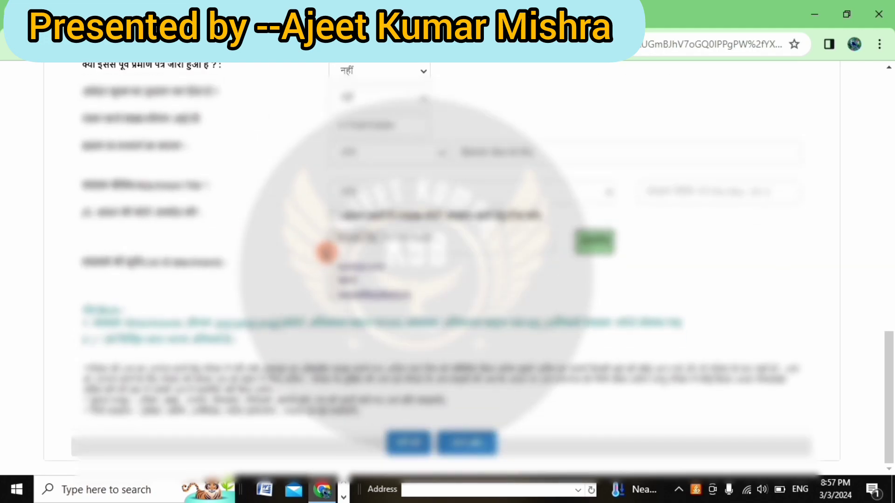
pyautogui.click(408, 445)
pyautogui.click(409, 445)
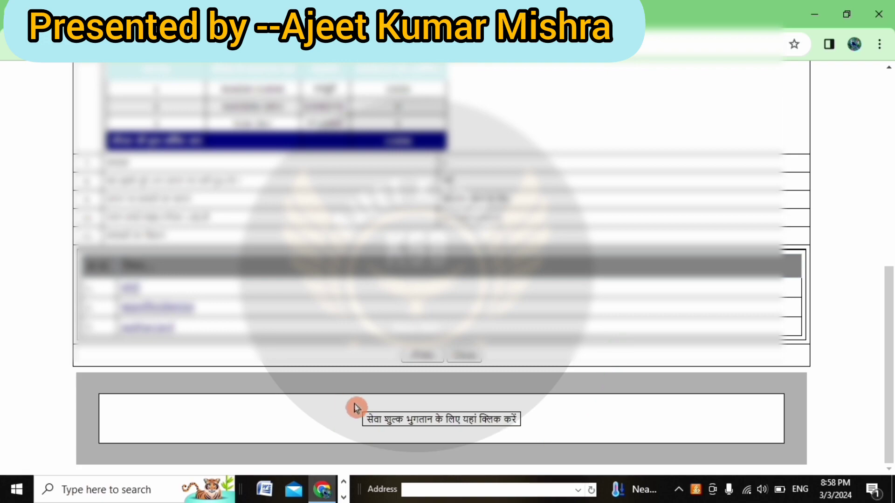
# - Pay the ₹15 service fee for the application using BillDesk's QR code option
pyautogui.click(396, 421)
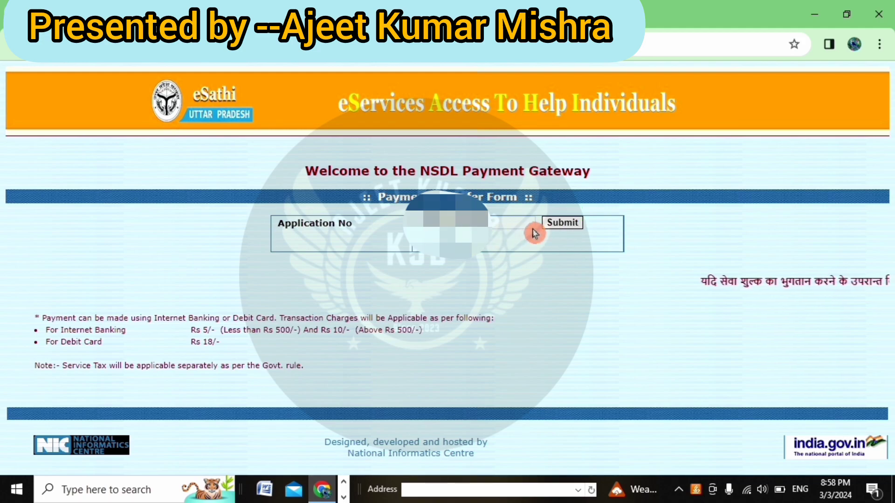
pyautogui.click(554, 223)
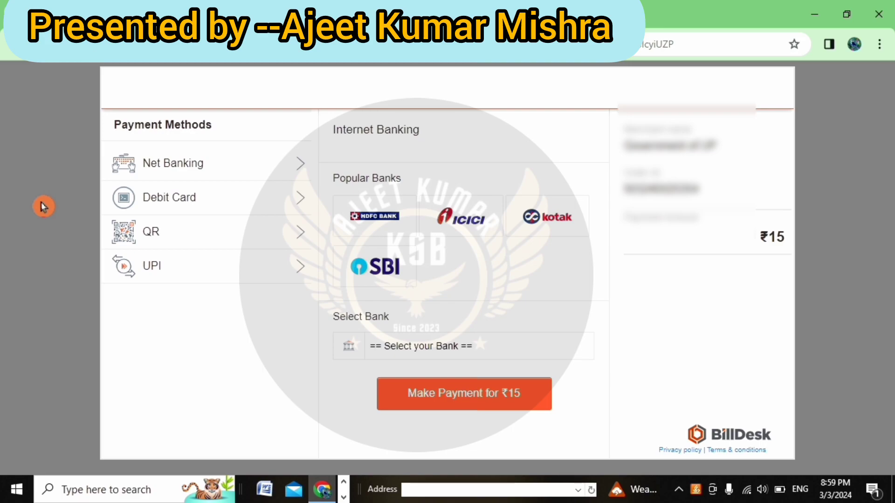
pyautogui.click(294, 238)
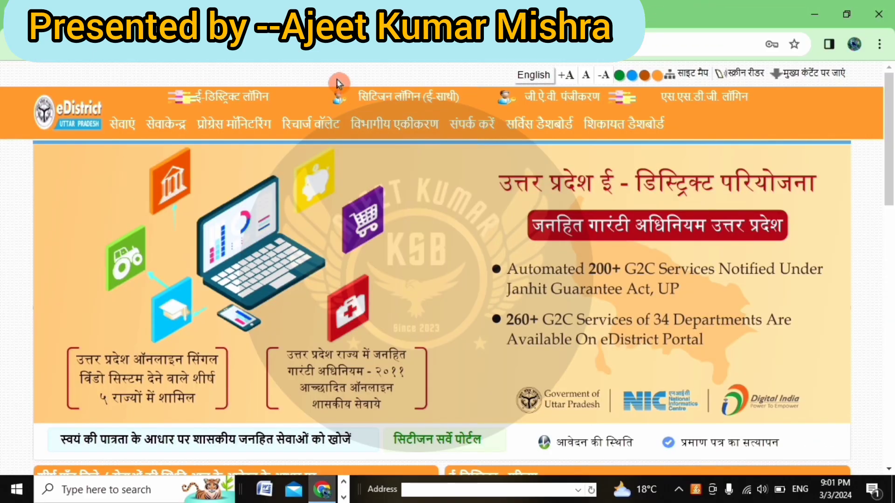
# - Log in to eSathi and view the application's transaction details showing ₹15 paid
pyautogui.click(390, 107)
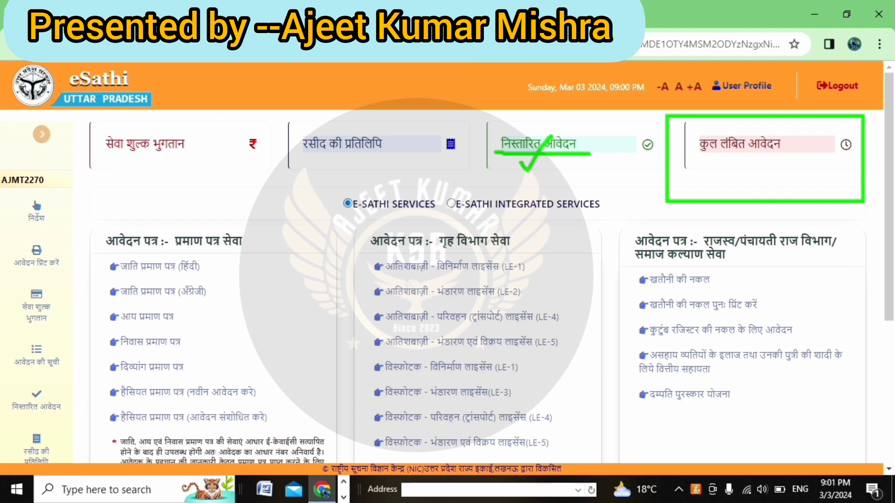
pyautogui.click(740, 150)
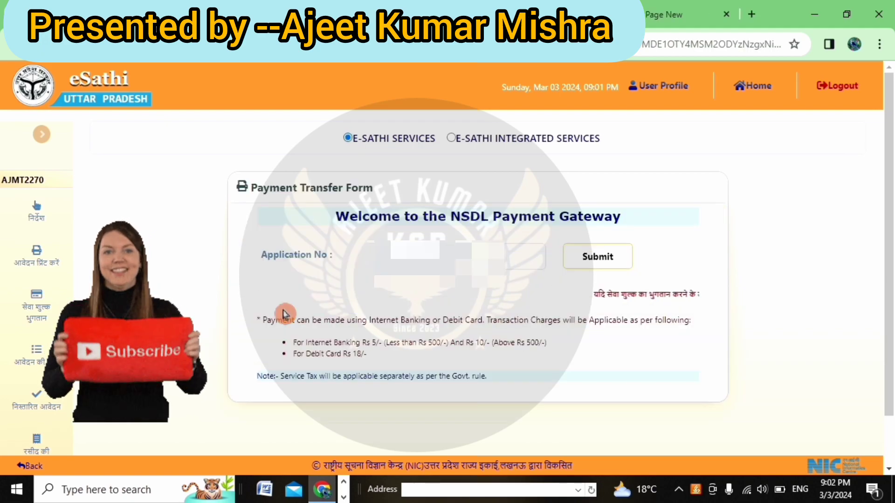
pyautogui.moveTo(264, 259); pyautogui.dragTo(330, 259)
pyautogui.click(562, 261)
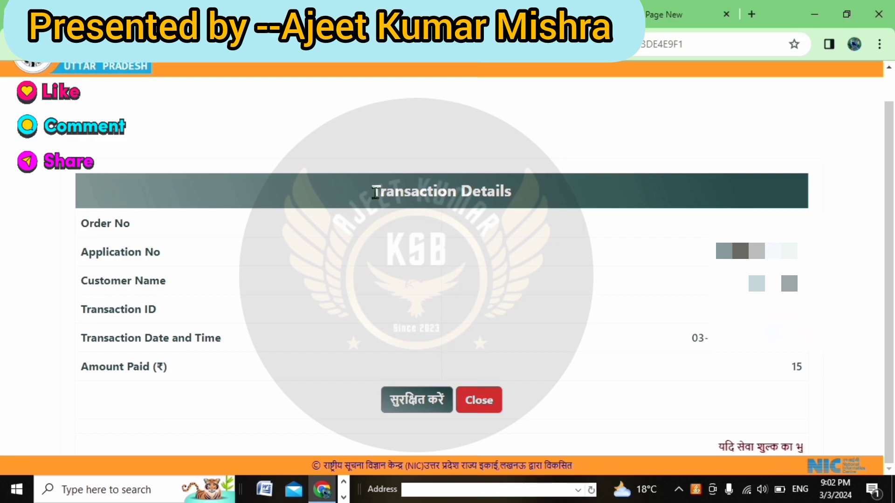
# - Save the payment, view the acknowledgement slip (पावती पत्र), then close it
pyautogui.moveTo(371, 191); pyautogui.dragTo(519, 194)
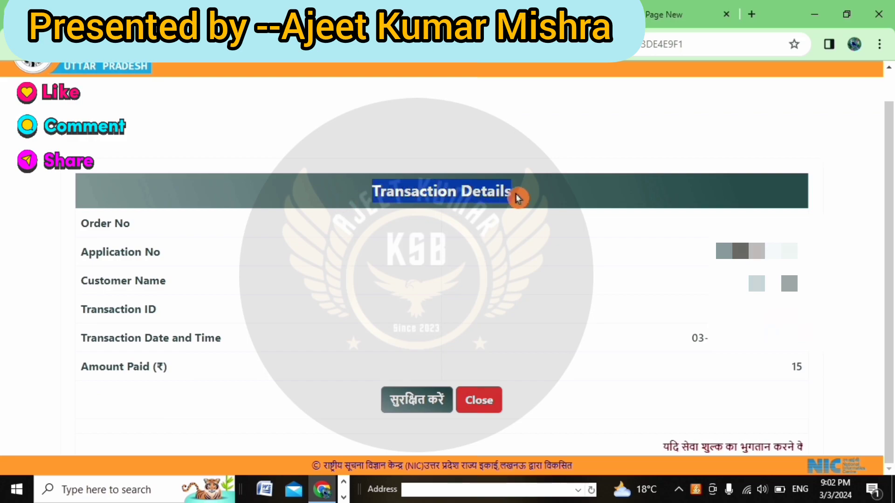
pyautogui.click(519, 230)
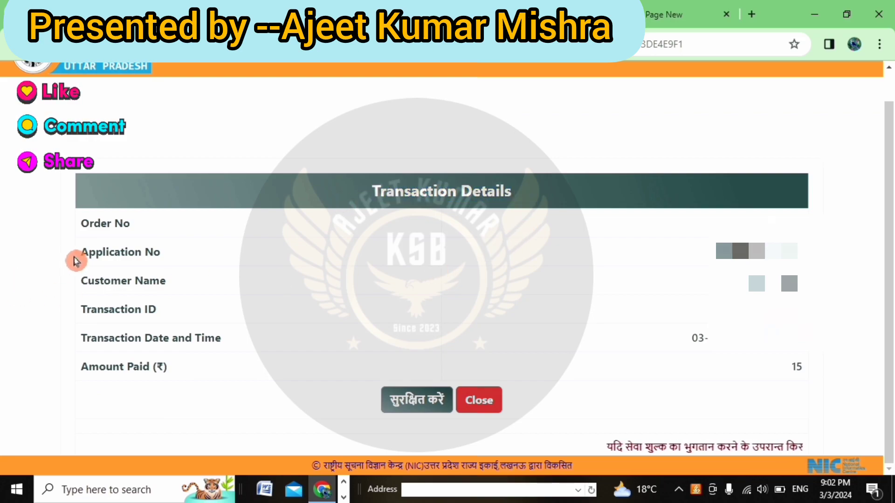
pyautogui.moveTo(80, 256); pyautogui.dragTo(211, 260)
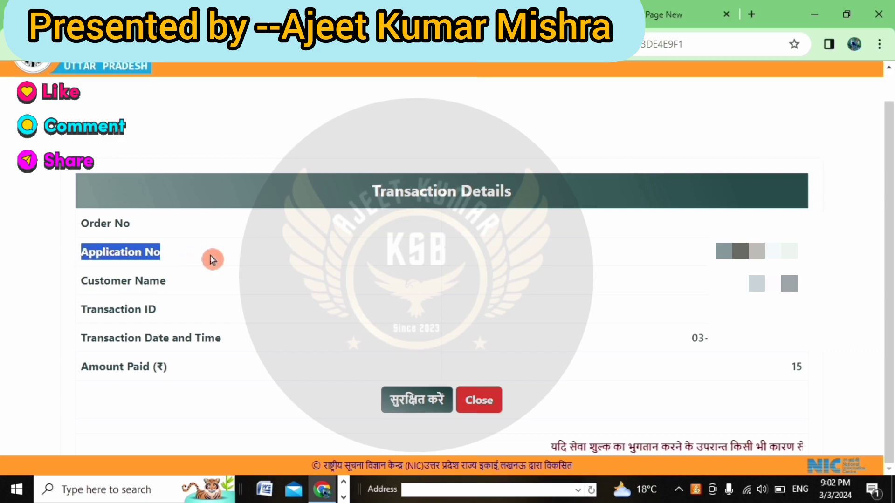
pyautogui.click(216, 265)
pyautogui.moveTo(72, 371); pyautogui.dragTo(203, 373)
pyautogui.click(203, 373)
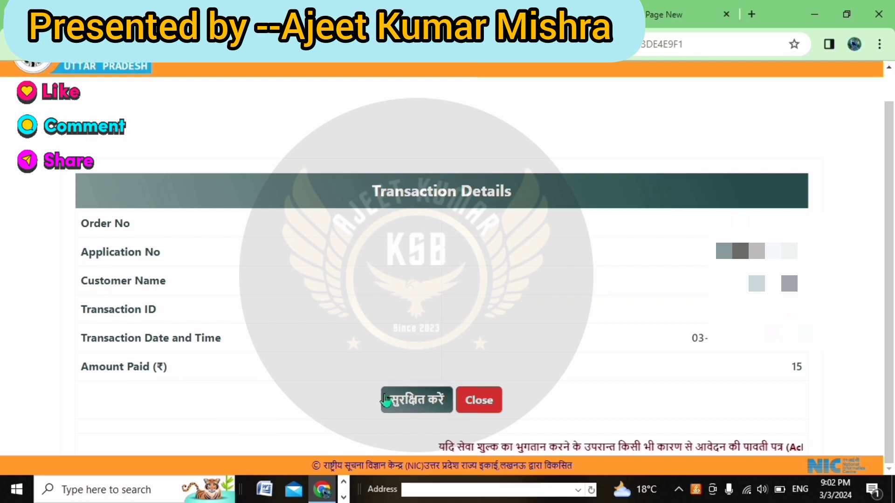
pyautogui.click(418, 399)
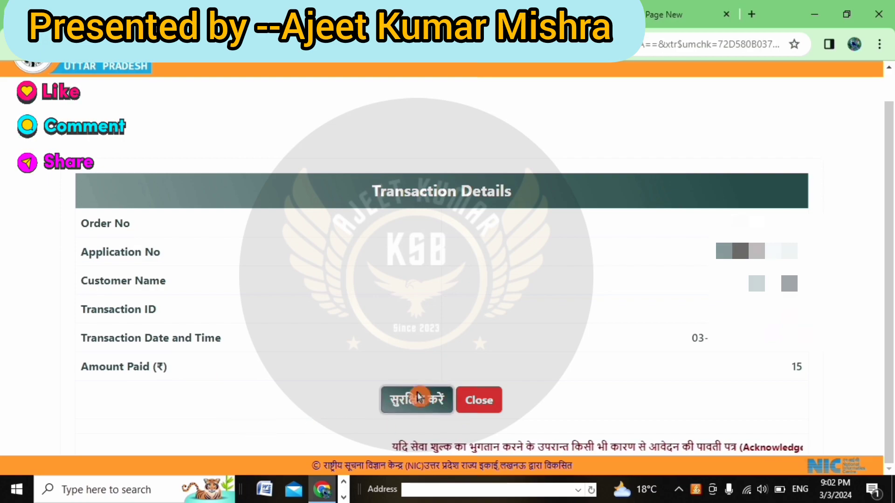
pyautogui.moveTo(399, 88); pyautogui.dragTo(494, 89)
pyautogui.click(531, 93)
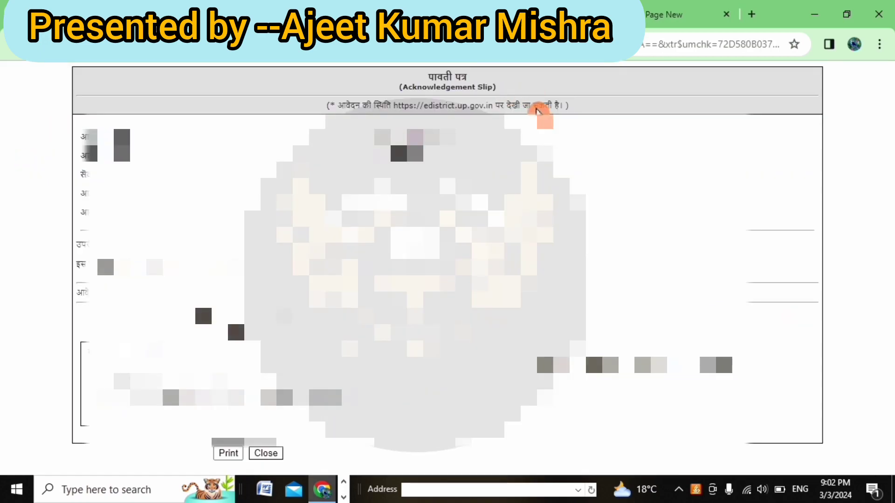
pyautogui.click(228, 454)
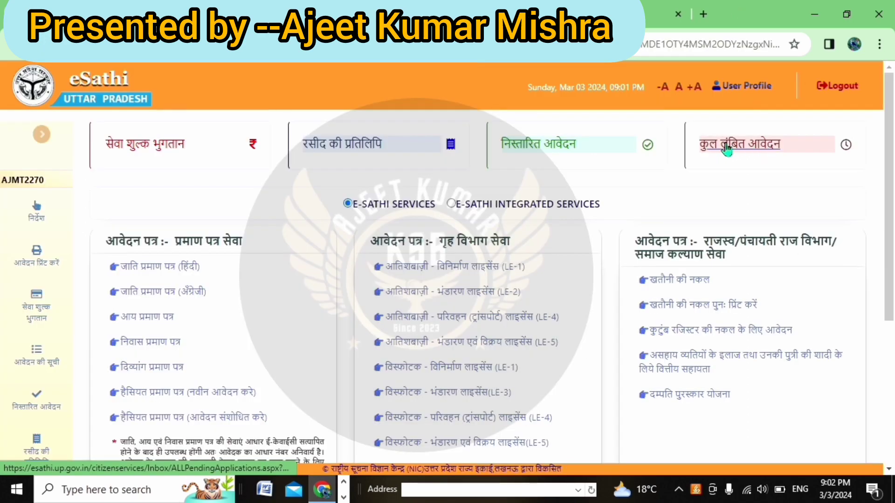
# - Open कुल लंबित आवेदन and review the application's 'Applied and forwarded to Concern Officer' status
pyautogui.click(735, 147)
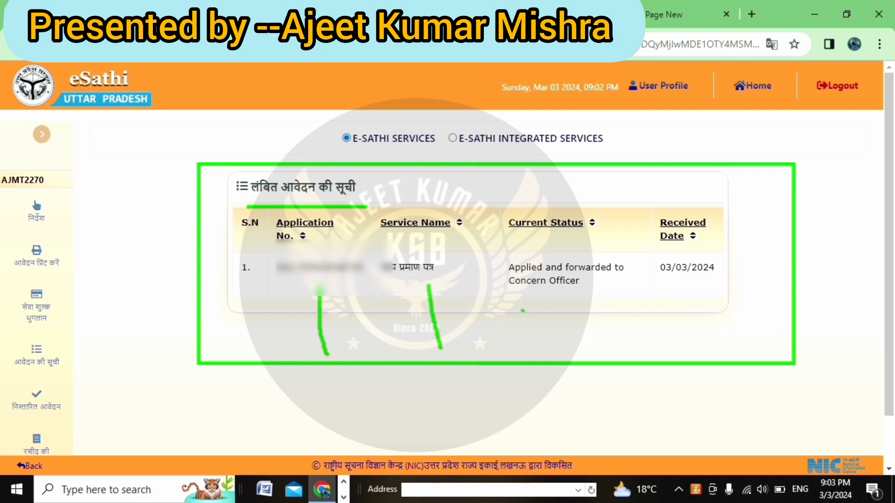
pyautogui.moveTo(535, 292); pyautogui.dragTo(563, 363)
pyautogui.moveTo(672, 288); pyautogui.dragTo(692, 342)
pyautogui.moveTo(645, 245)
pyautogui.mouseDown()
pyautogui.moveTo(489, 250)
pyautogui.moveTo(491, 301)
pyautogui.moveTo(570, 326)
pyautogui.moveTo(639, 325)
pyautogui.mouseUp()
pyautogui.click(645, 242)
pyautogui.moveTo(646, 242)
pyautogui.mouseDown()
pyautogui.moveTo(651, 322)
pyautogui.moveTo(611, 326)
pyautogui.mouseUp()
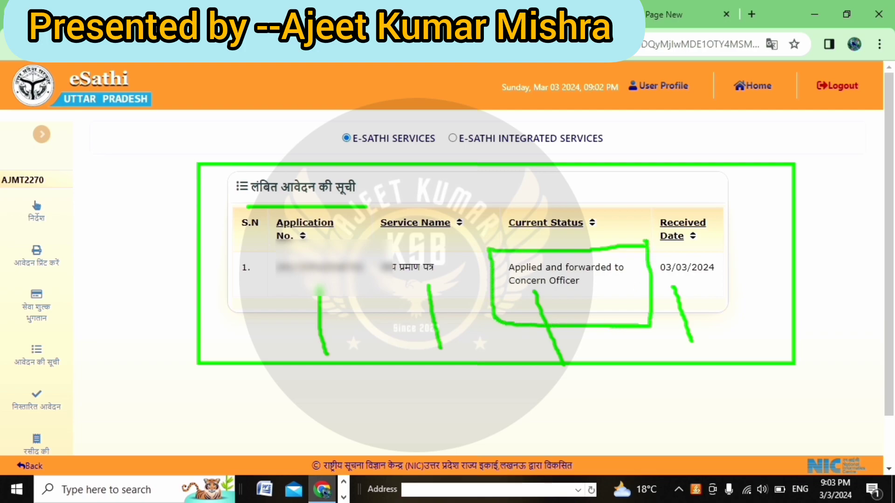
pyautogui.moveTo(507, 278); pyautogui.dragTo(538, 278)
pyautogui.moveTo(565, 276); pyautogui.dragTo(606, 276)
pyautogui.moveTo(504, 293); pyautogui.dragTo(574, 293)
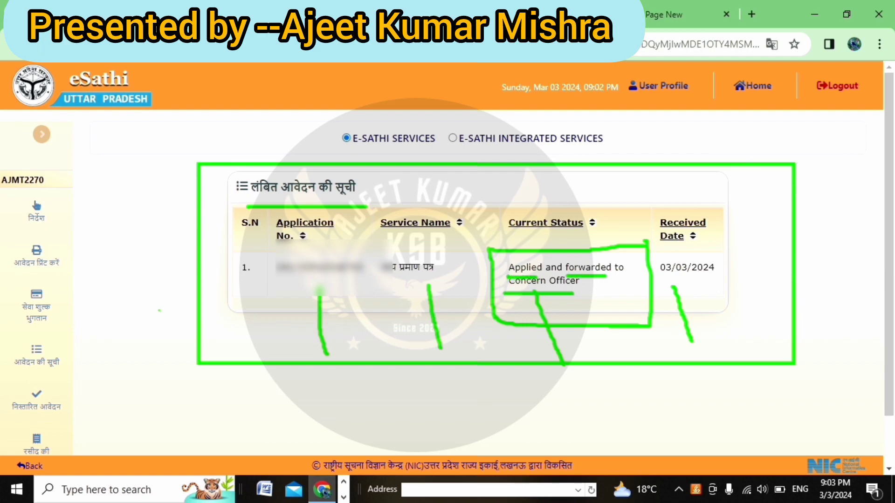
pyautogui.press('Escape')
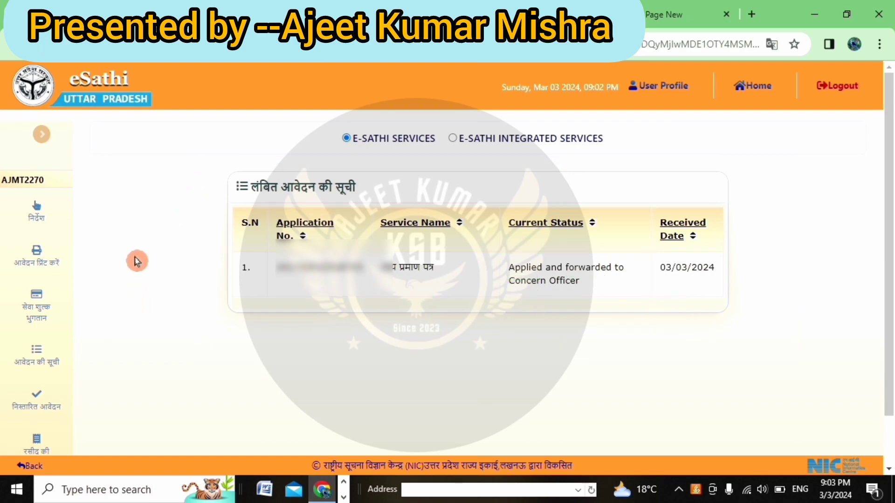
# - Switch to the second browser tab and enter 'YOU'
pyautogui.hotkey('ctrl', '2')
pyautogui.moveTo(138, 261); pyautogui.dragTo(138, 283)
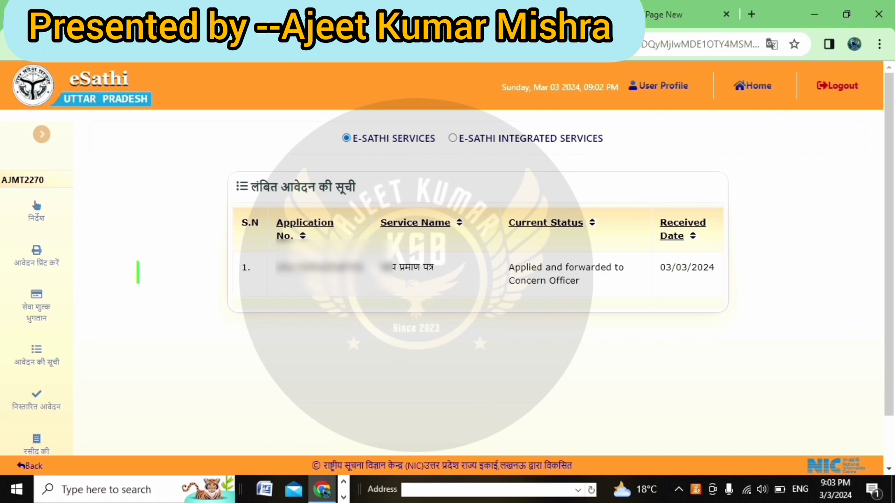
pyautogui.write('YOU')
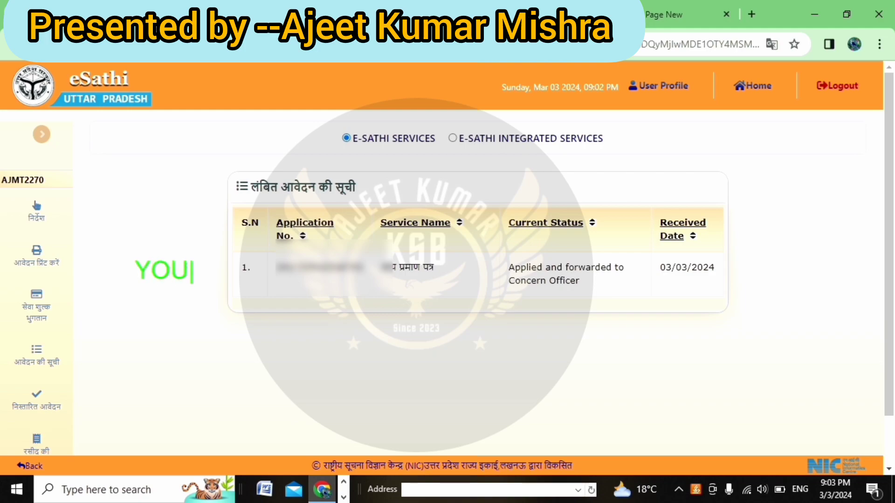